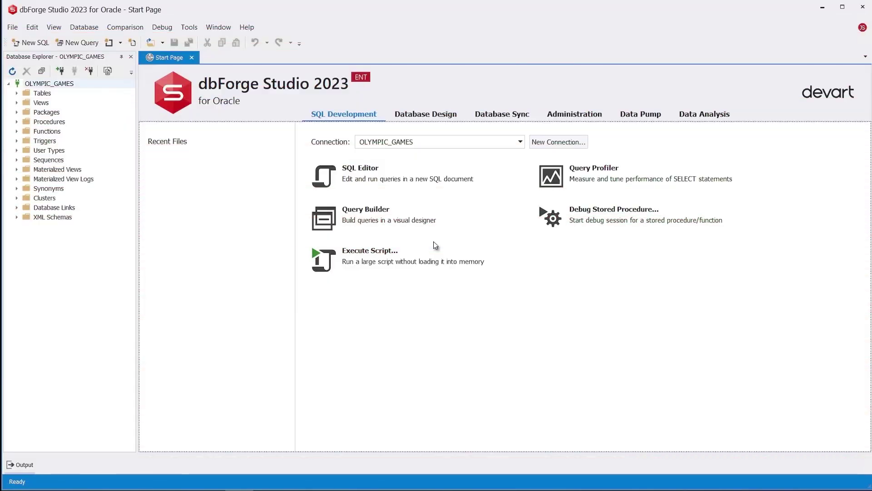
Step: Open a new empty SQL.sql editor tab from the Start Page toolbar
click(33, 42)
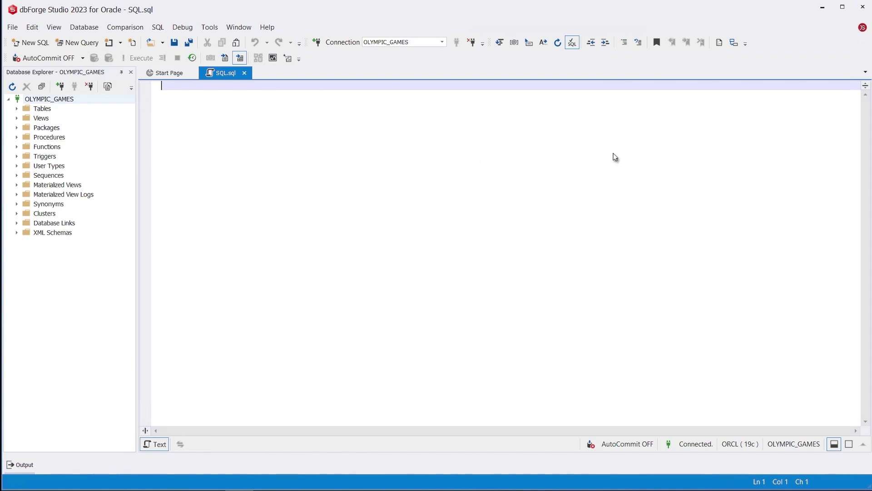
Step: Create the DPDUMPS and DPLOGS directories, then query dba_directories for all directory paths
text(CREATE DIRECTORY  dpdumps  as 'C:\db_home\dumps'; CREATE DIRECTORY  dplogs   as 'C:\db_home\logs';)
key(F5)
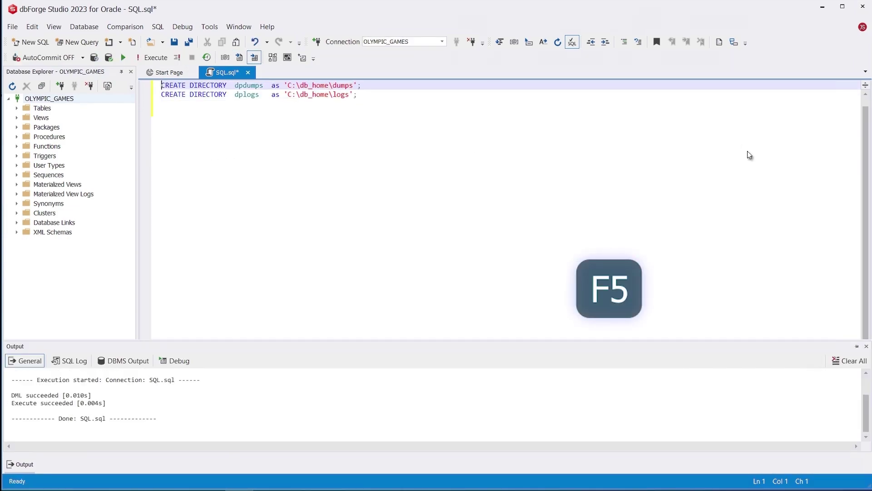
key(ctrl+a)
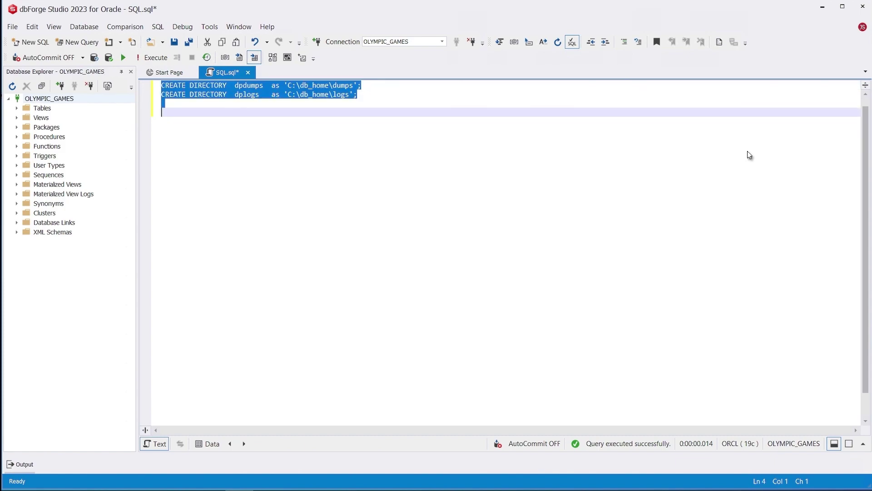
text(select directory_name, directory_path from dba_directories;)
key(F5)
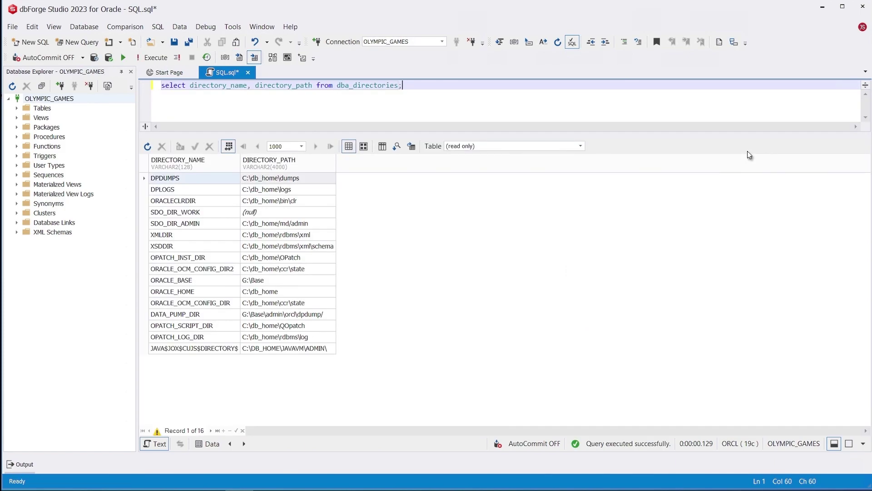
Step: Show expdp help, then export schema olympic_games as SYSDBA to directory dpdumps with logfile dplogs
key(alt+Tab)
text(expdp help=y)
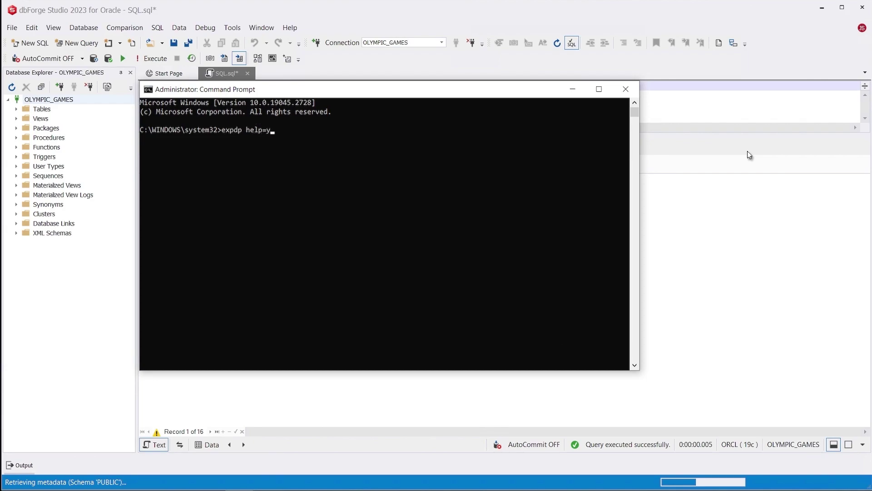
key(Return)
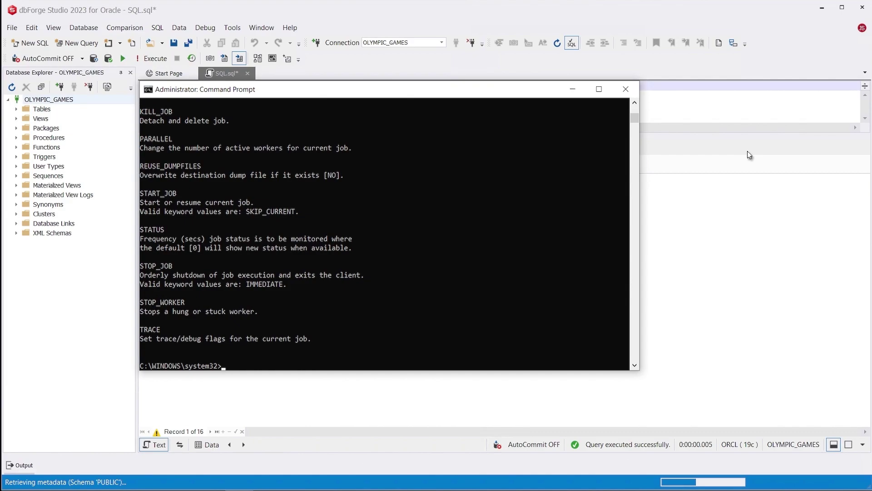
text(expdp 'SYS/)
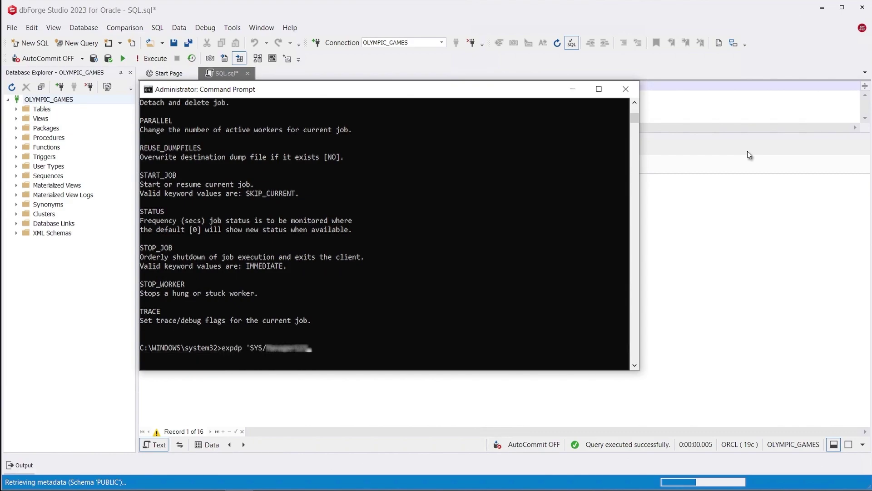
text((DESCRIPTION=(ADDRESS_LIST=(ADDRESS)
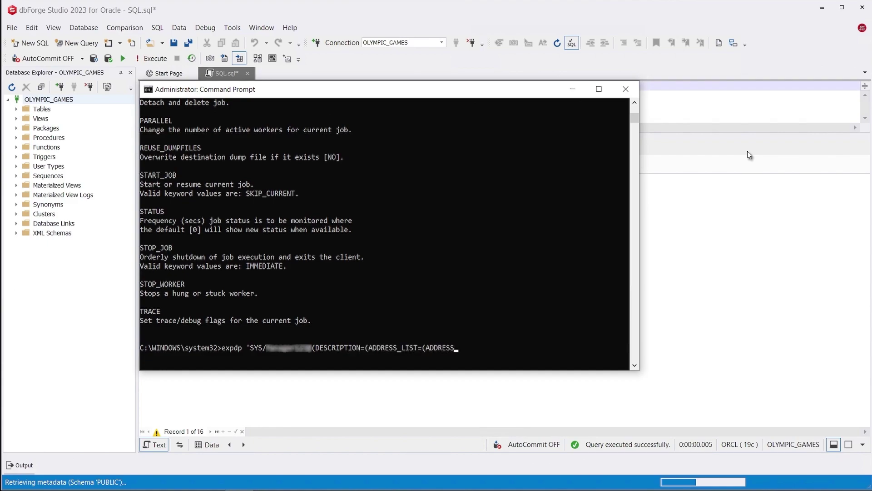
text(=(PROTOCOL=TCP)(HOST=)(PO)
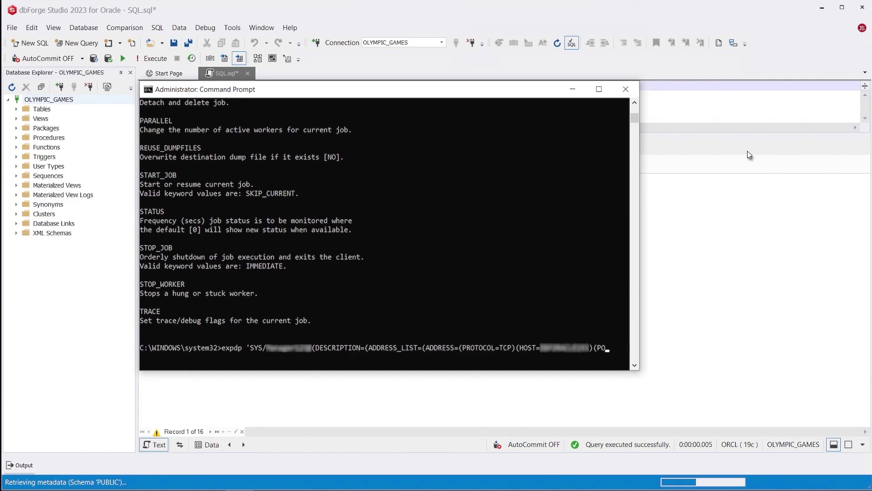
text(RT=1)))(CONNECT_DATA=(SERVICE_NA)
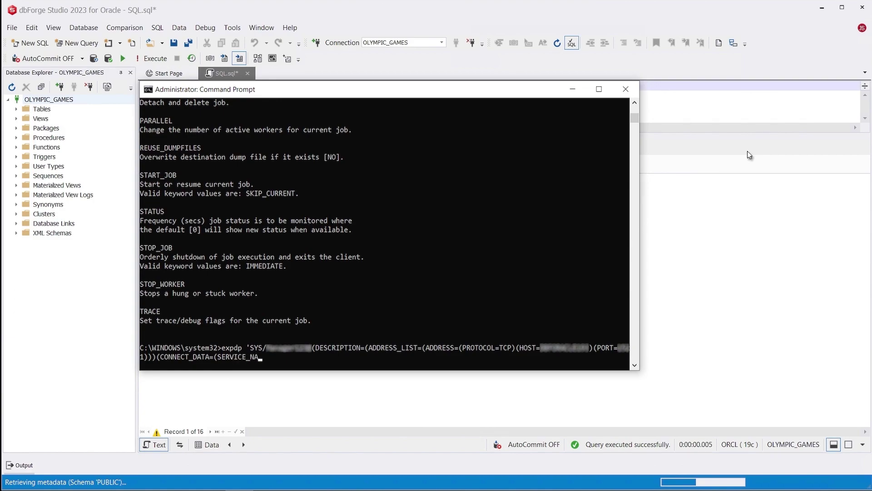
text(ME=))) AS SYSDBA' SCHEMAS=ol)
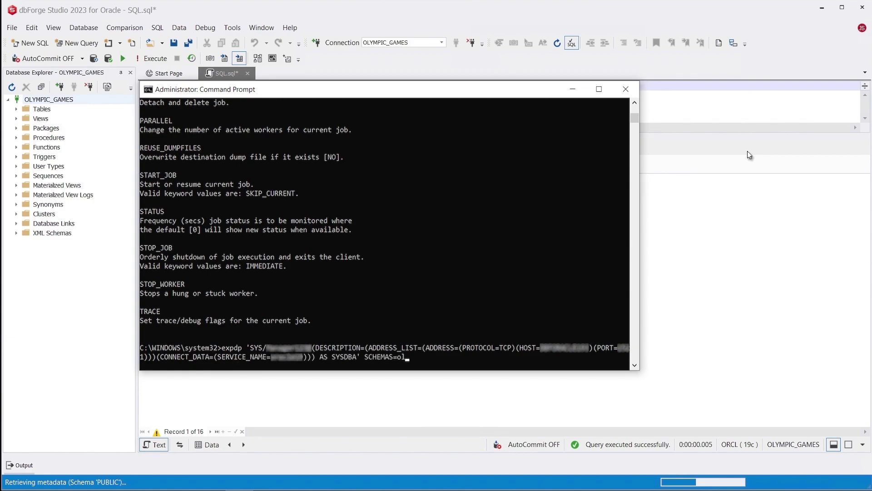
text(ympic_games)
key(BackSpace)
key(BackSpace)
key(BackSpace)
text(am)
text(es directory=dpdumps dumpfile)
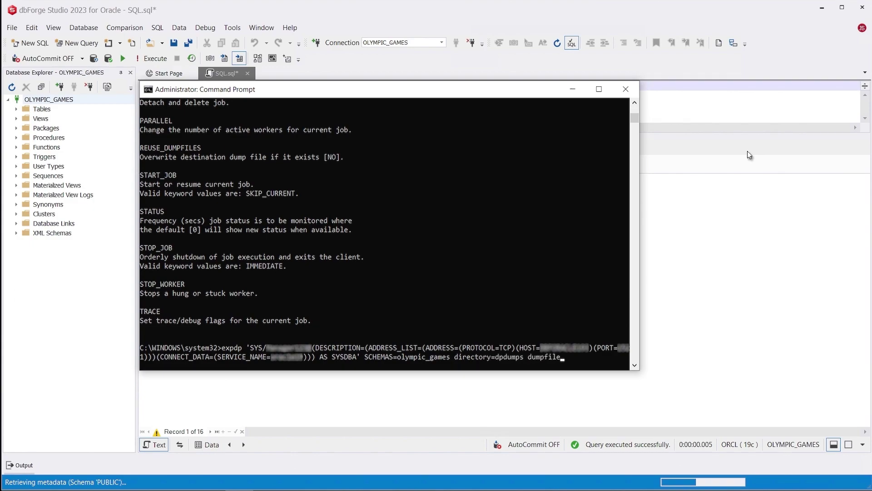
text(=dpdumps logfile=dplogs)
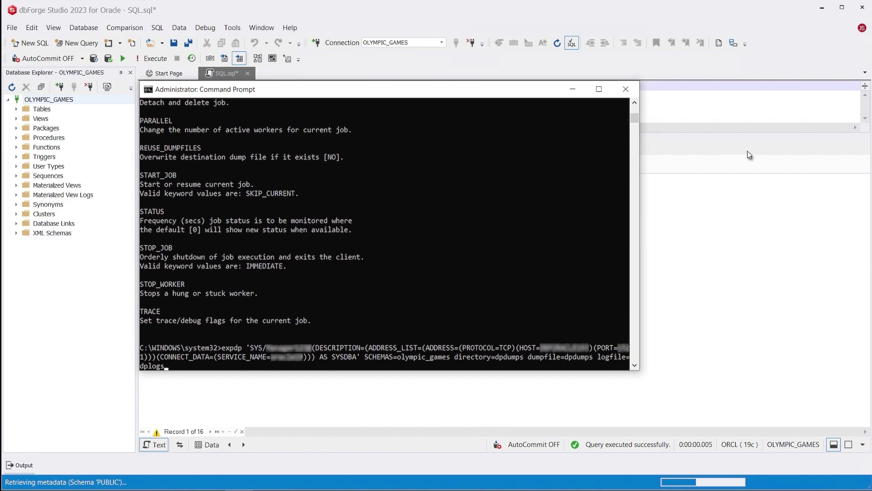
key(Return)
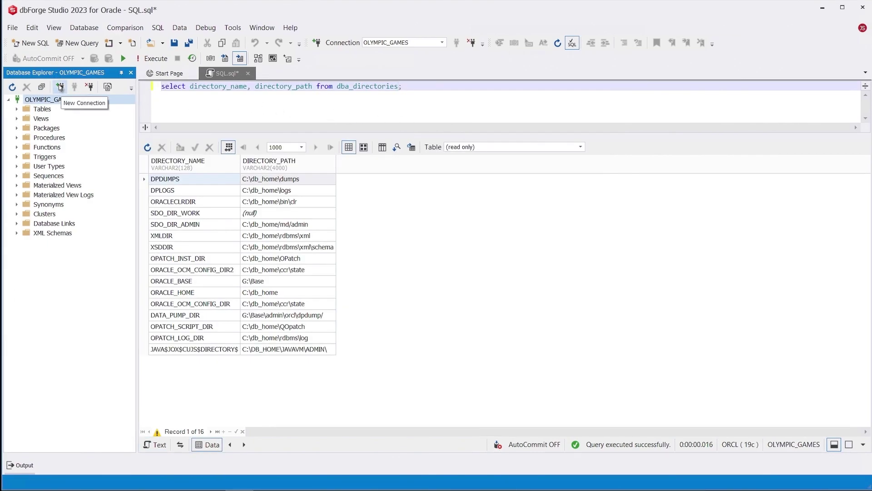
Step: Create and connect a user OLYMPIC_GAMES_PROD connection after a successful connection test
click(60, 88)
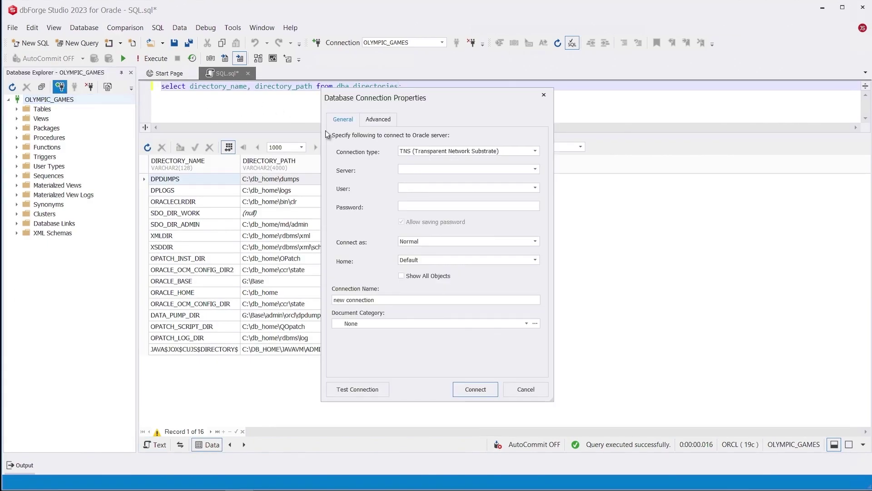
click(535, 189)
click(431, 205)
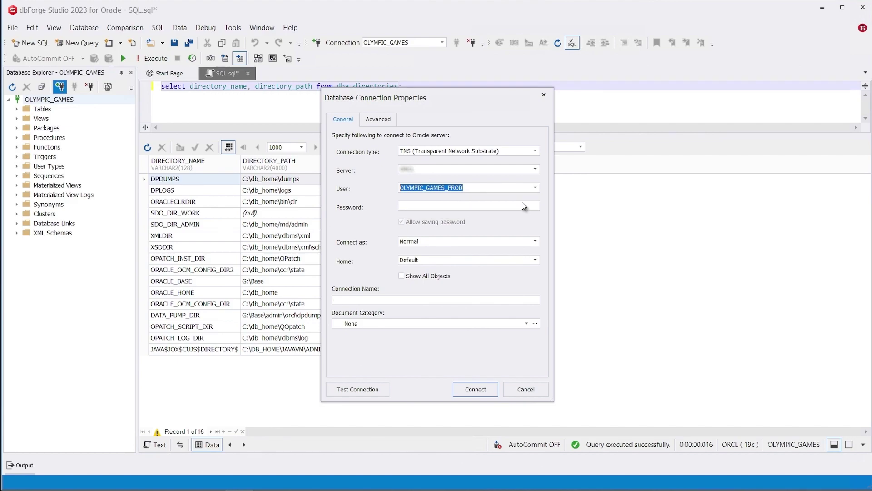
click(379, 390)
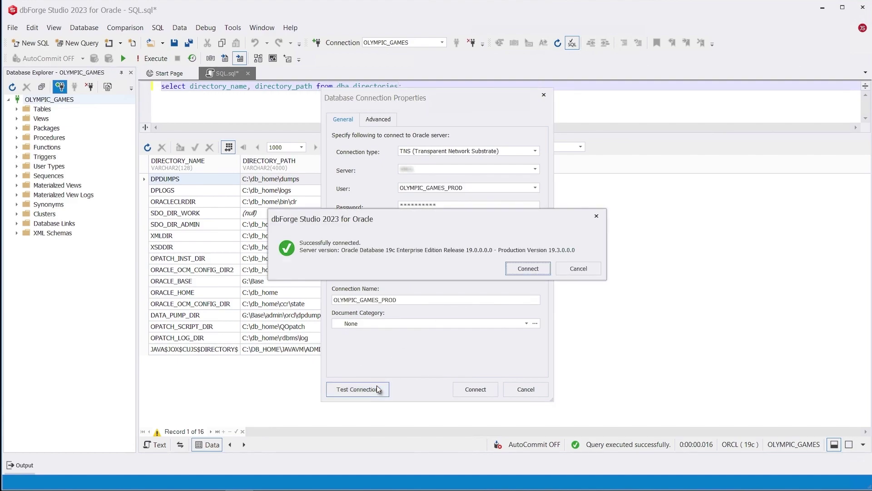
click(515, 267)
key(Return)
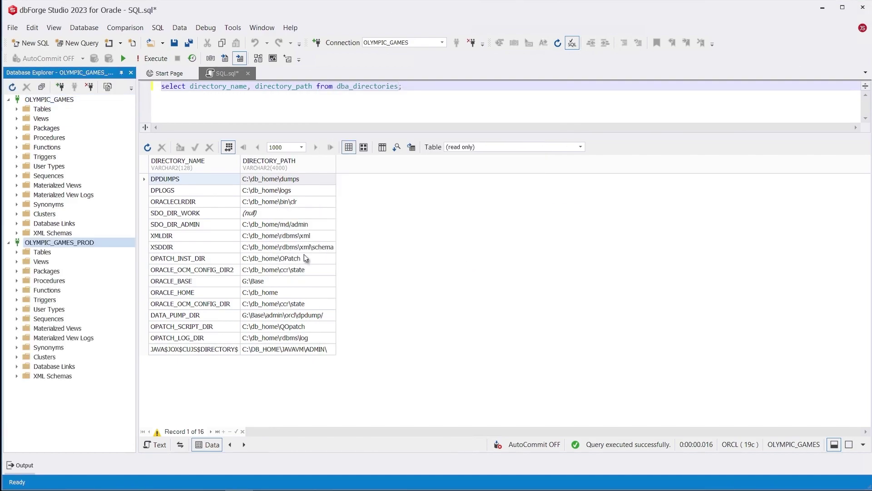
Step: Start the Import Utility Wizard on OLYMPIC_GAMES_PROD with the DPDUMPS.DMP dump file
right_click(68, 249)
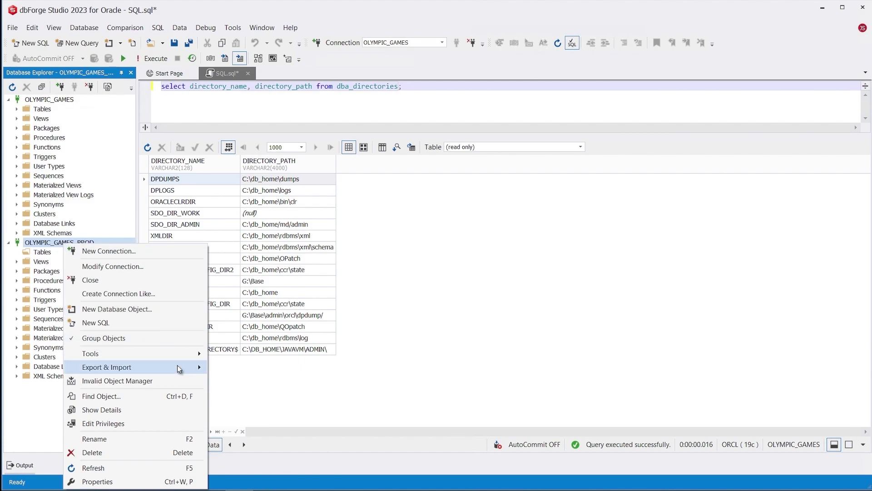
mouse_move(107, 367)
click(273, 409)
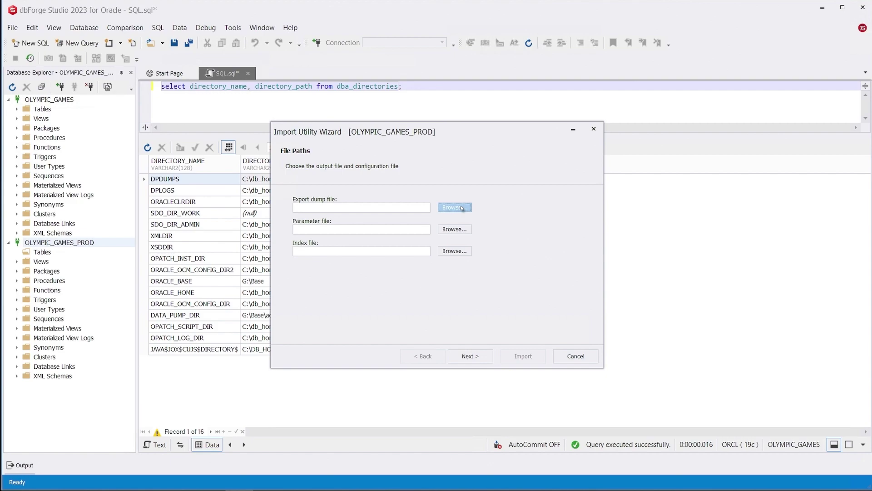
click(454, 207)
click(434, 226)
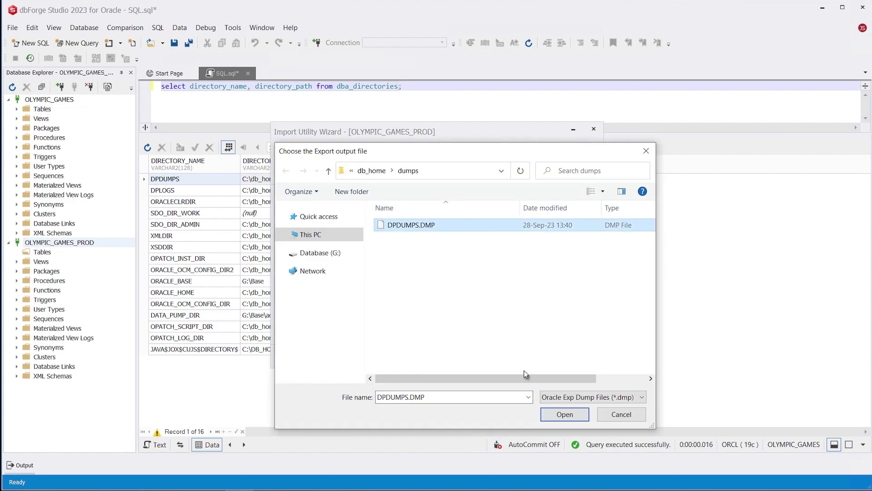
click(565, 413)
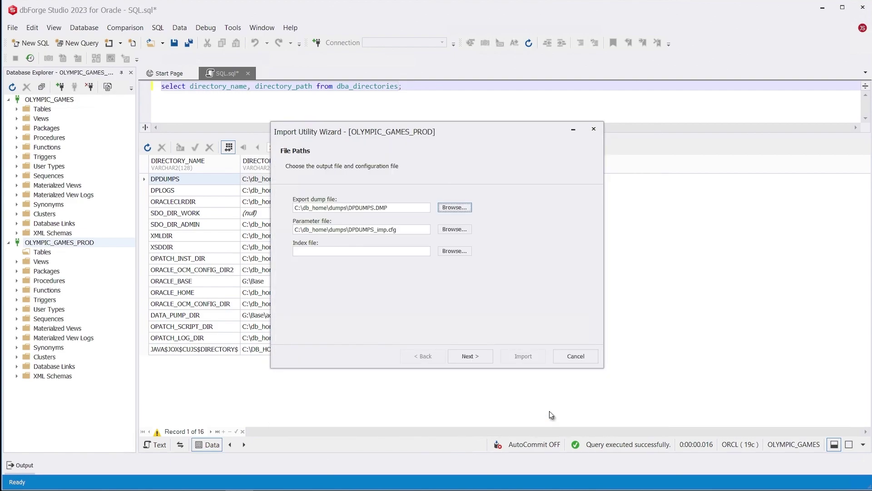
Step: Import all tables with default options and finish the wizard
click(481, 352)
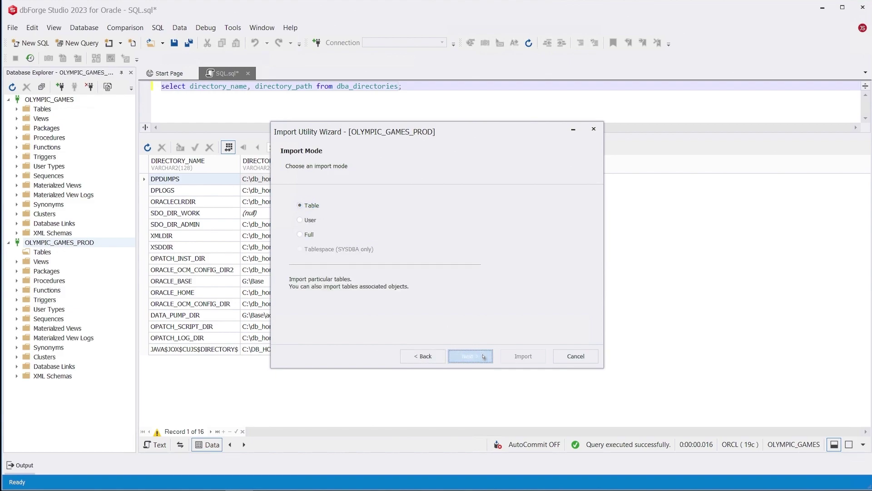
click(481, 352)
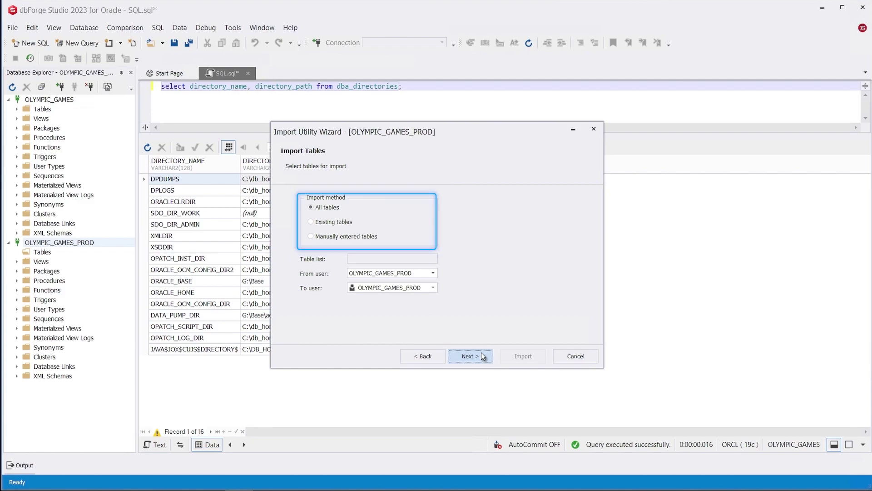
click(481, 352)
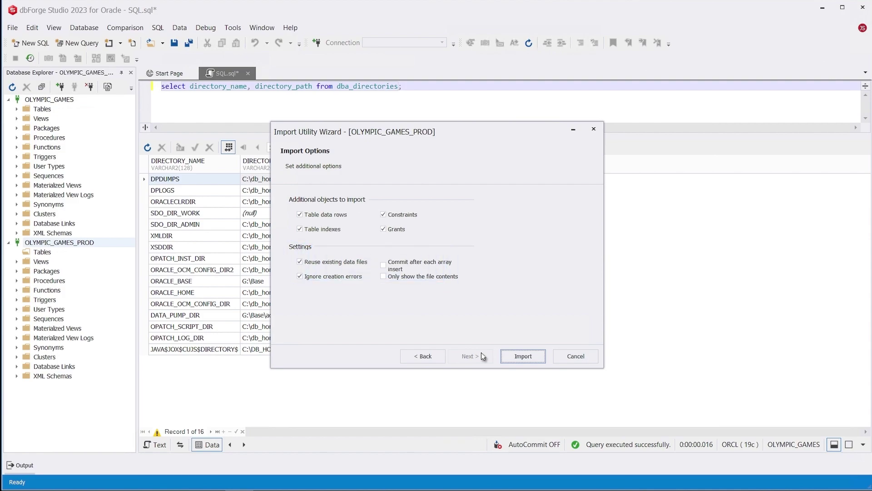
click(523, 356)
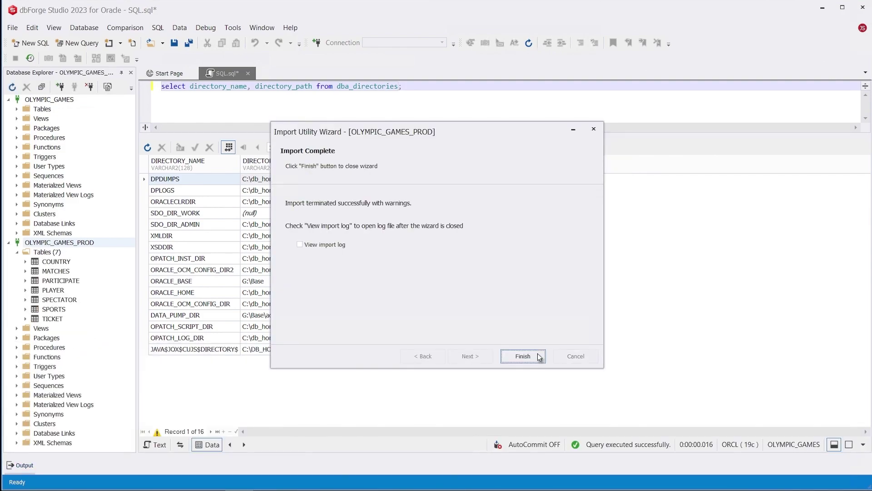
click(523, 356)
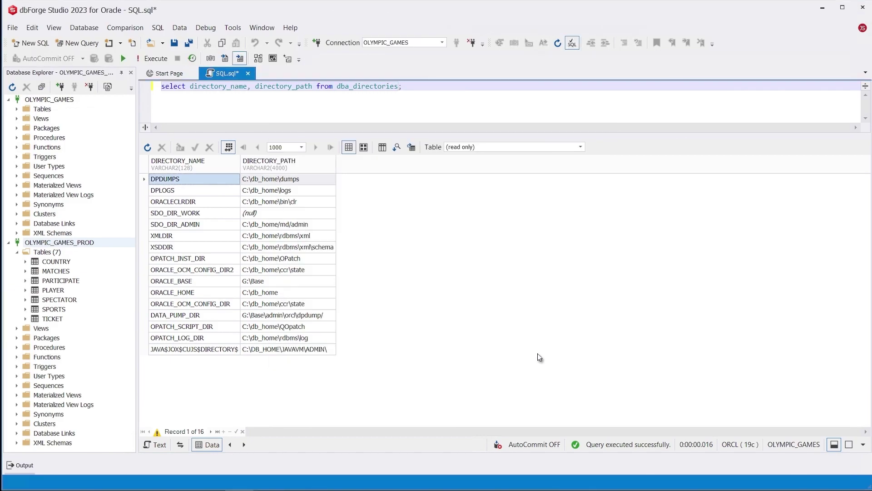
Step: In a new SQL document, write SELECT * FROM TICKET using autocomplete
click(29, 43)
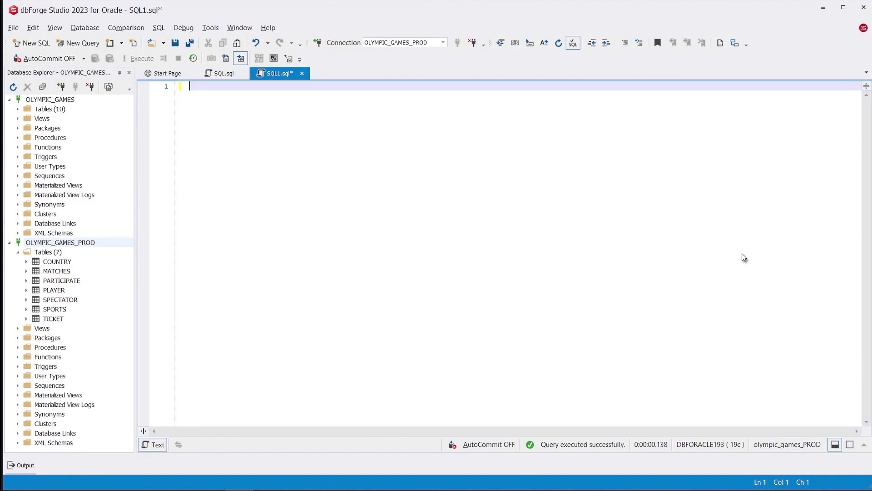
text(se)
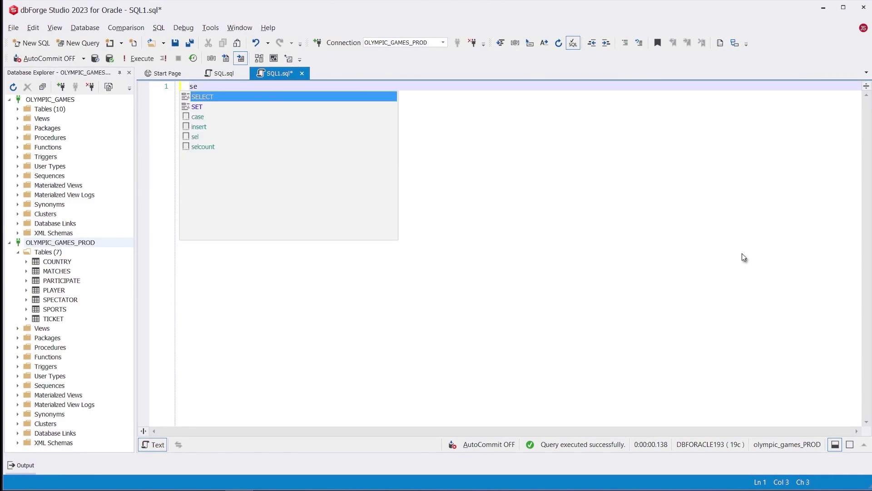
key(Tab)
text(*)
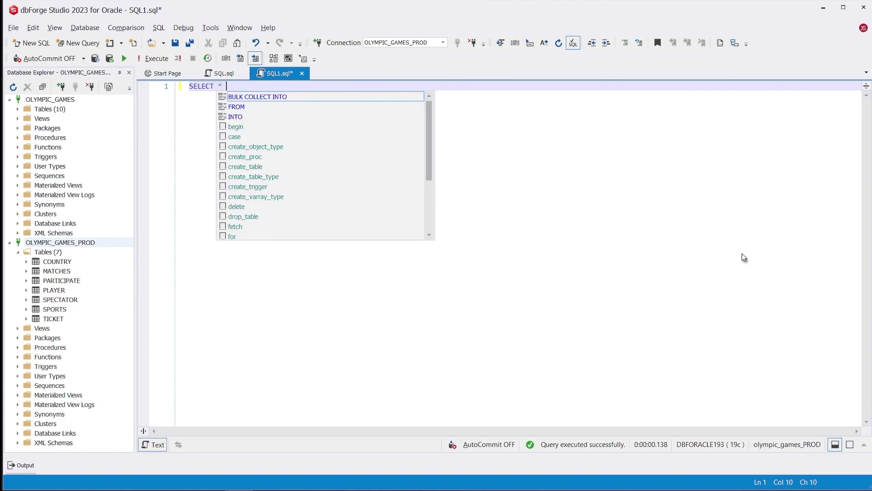
key(Down)
key(Tab)
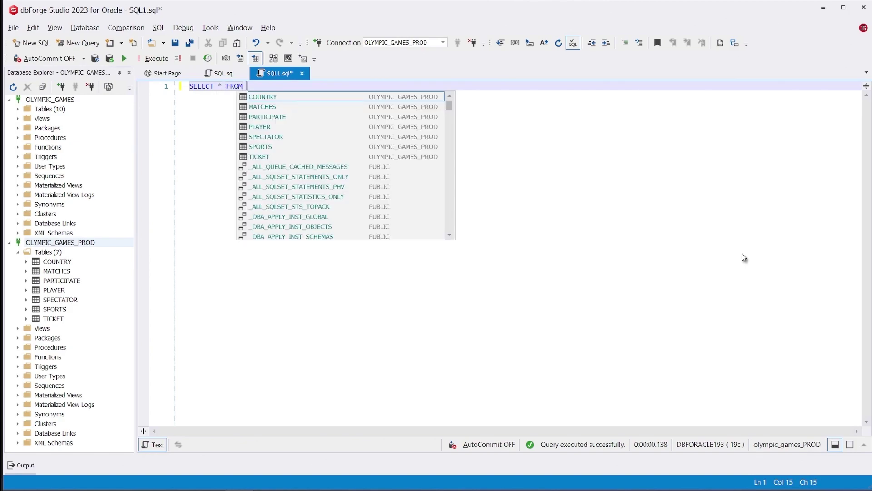
key(Down)
key(Down)
key(Down)
key(Down)
key(Down)
key(Down)
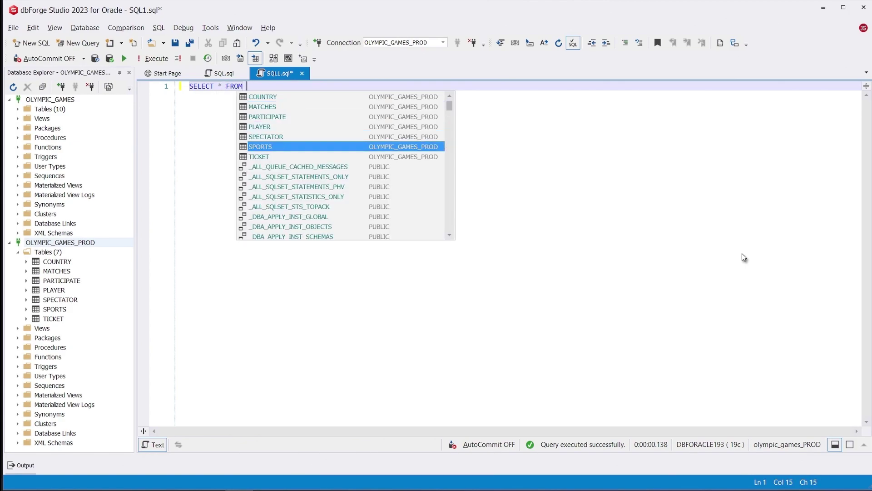
key(Down)
key(Tab)
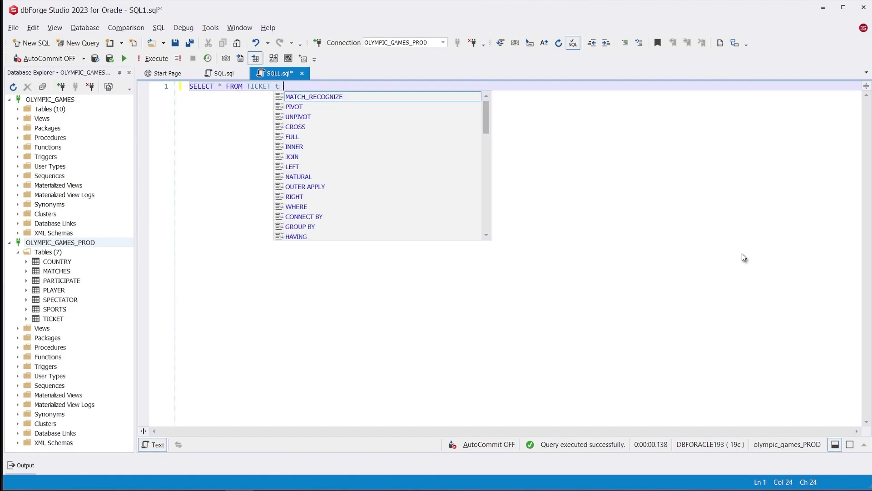
text(INNER JOIN)
Step: Add INNER JOINs to MATCHES and SPORTS and a WHERE filter on S.STYPE = 'Swimming'
key(Down)
key(Up)
key(Tab)
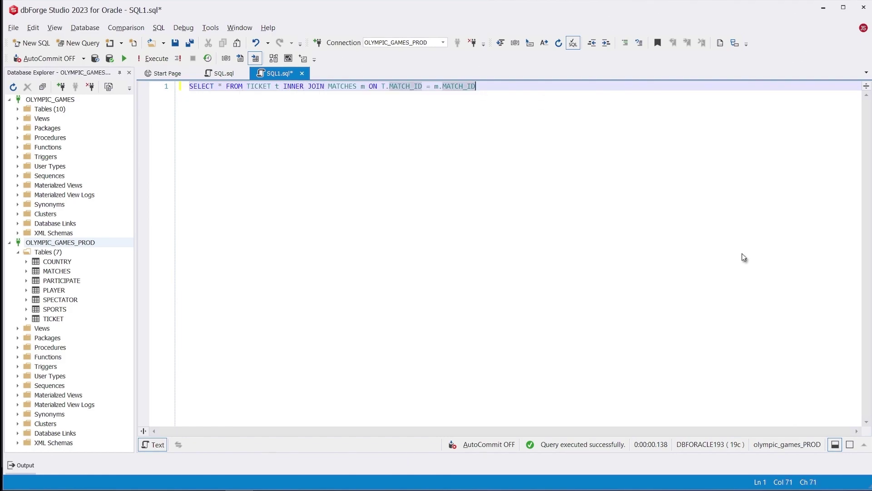
text(INNER JOIN)
key(Down)
key(Down)
key(Down)
key(Escape)
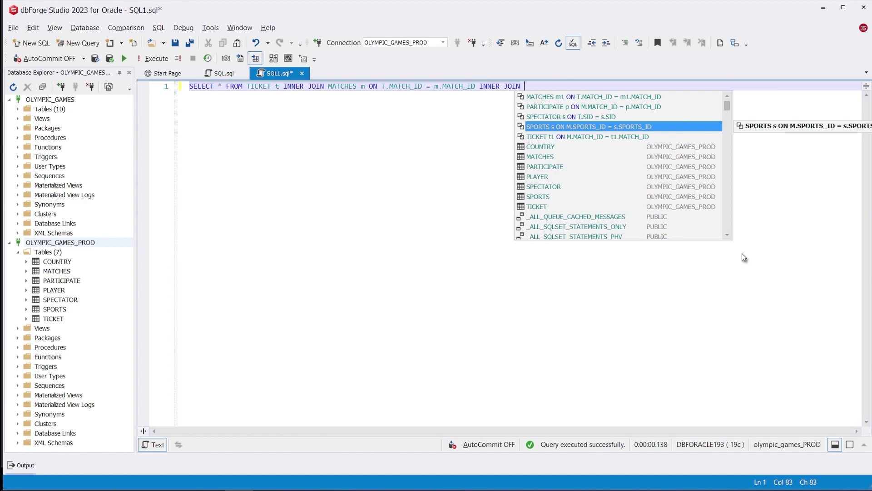
key(Down)
key(Down)
key(Down)
key(Tab)
text(wh)
key(Tab)
text(s.)
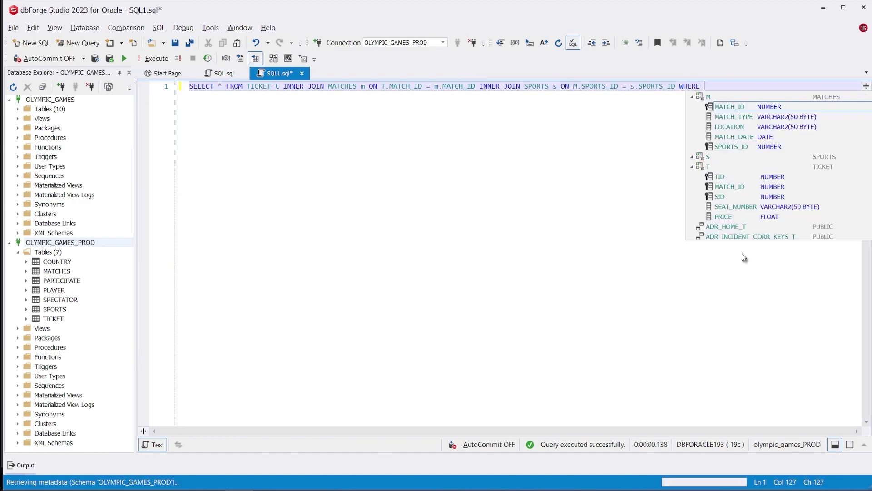
key(Down)
key(Down)
key(Tab)
text(='Swimm)
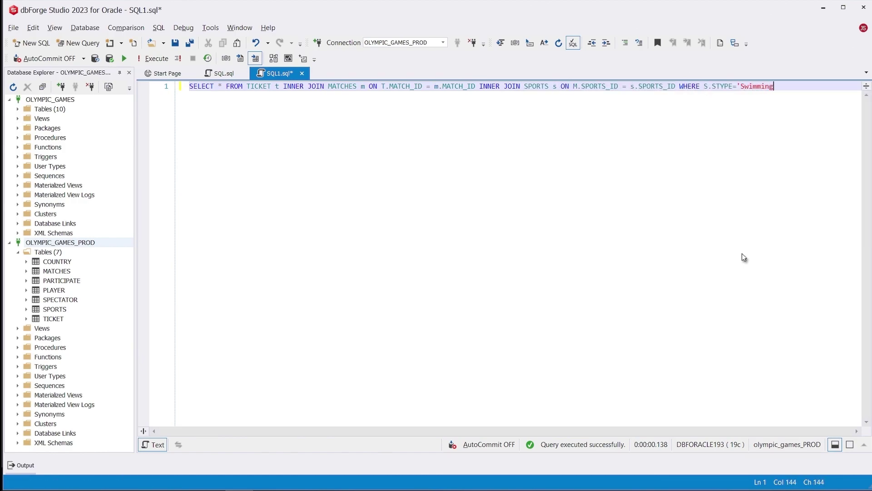
text(ing')
Step: Format the whole query across several lines with Format Selection
key(ctrl+a)
right_click(204, 88)
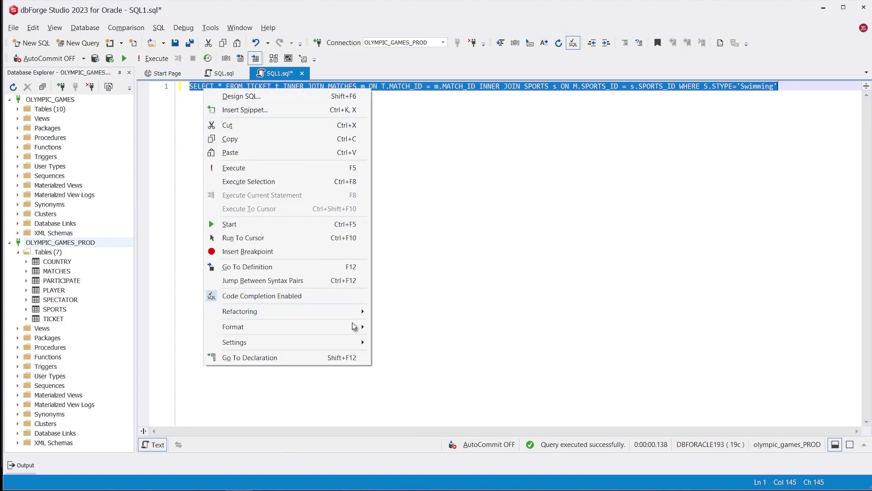
click(423, 341)
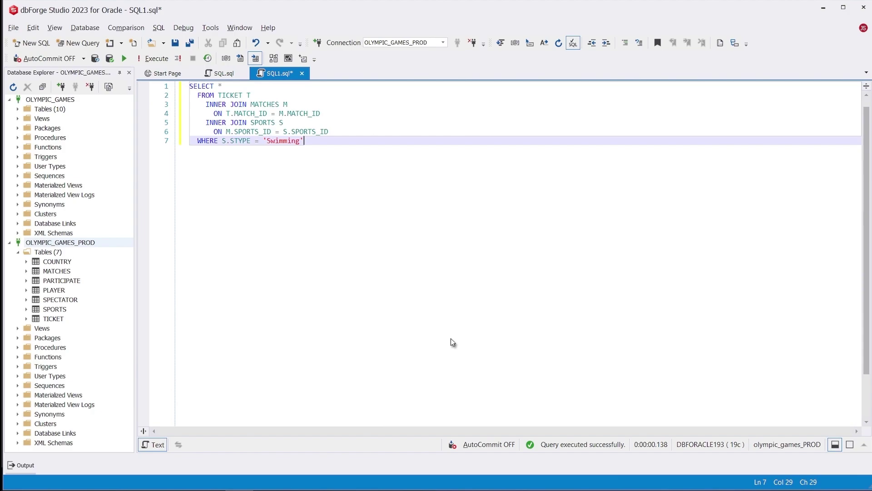
text(sum)
Step: Replace * with sum(T.PRICE) AS TOTAL_AMOUNT and COUNT(T.TID) AS TOTAL_TICKETS
key(Tab)
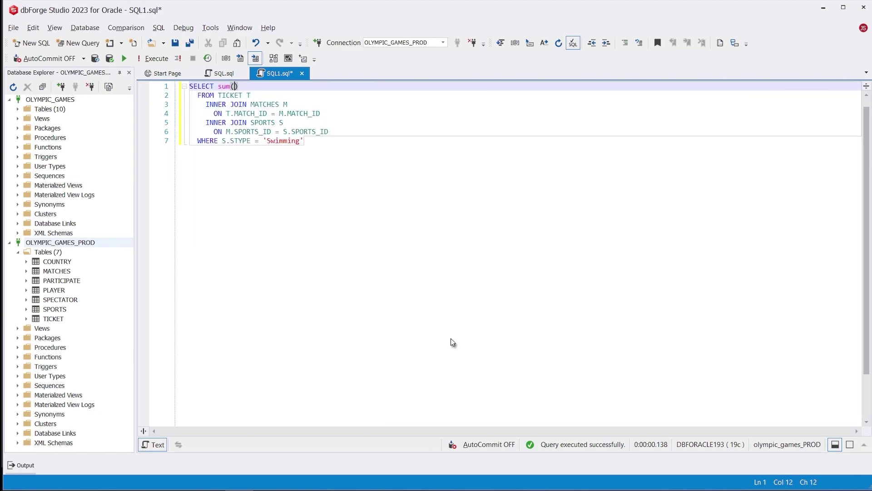
text((T.PRICE) AS TOTAL_AMOUNT,)
key(Return)
text(count)
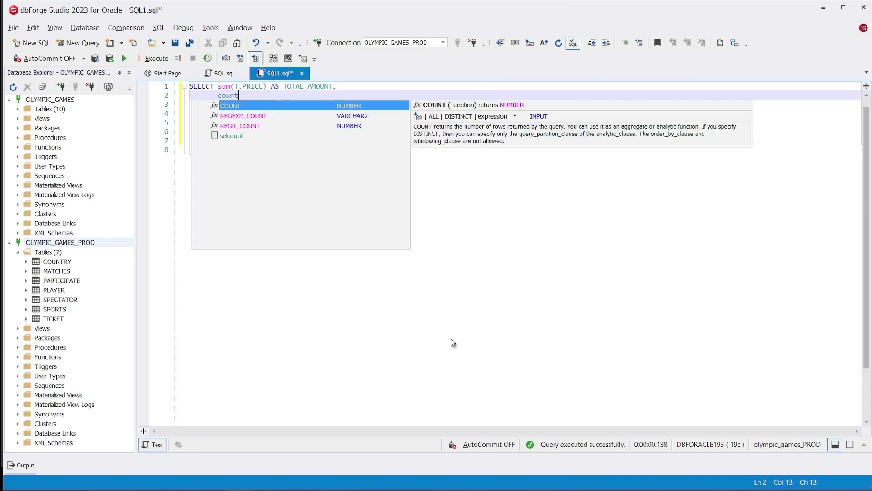
key(Escape)
text((T.)
key(Down)
key(Tab)
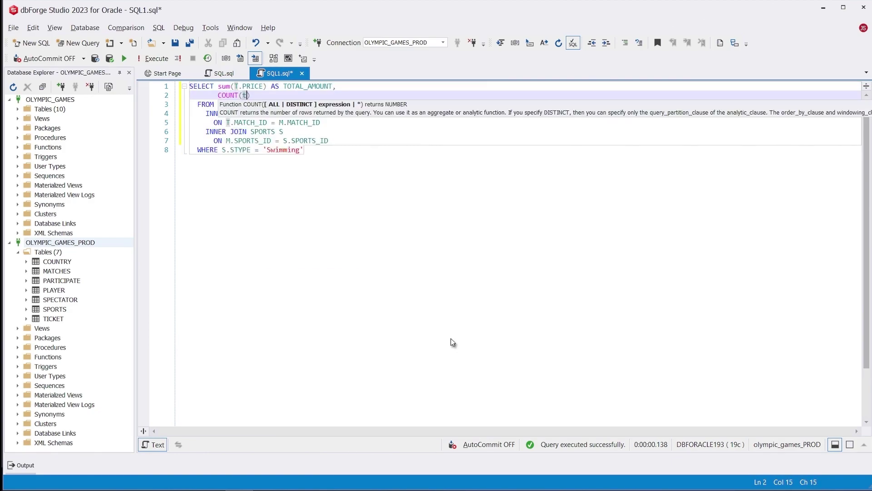
text() AS TOTAL_TICKETS)
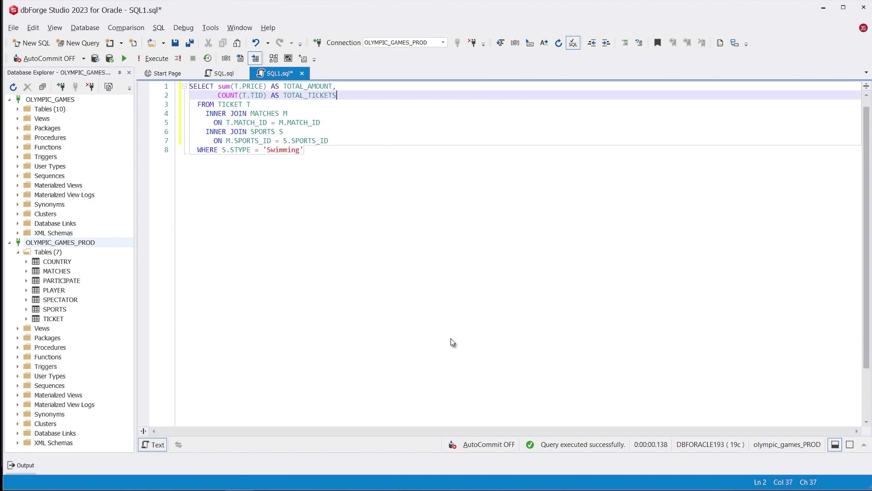
Step: Execute the whole query, returning TOTAL_AMOUNT 985.94 and TOTAL_TICKETS 6
key(ctrl+a)
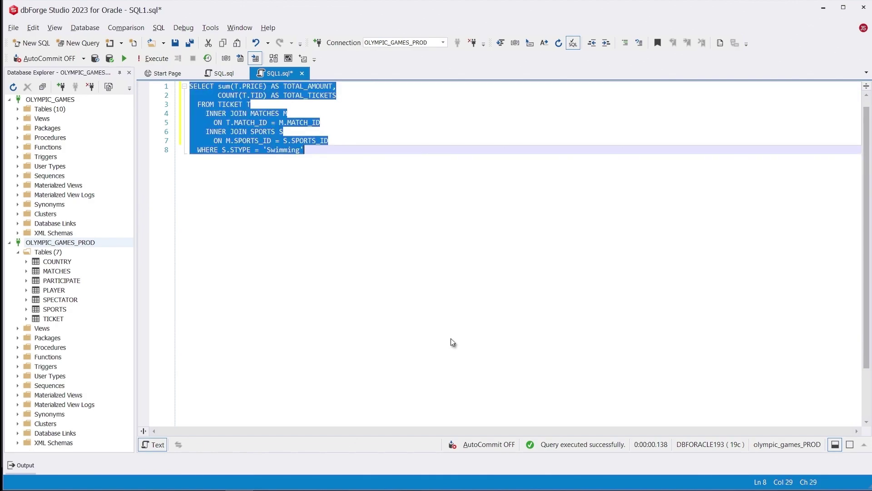
key(F5)
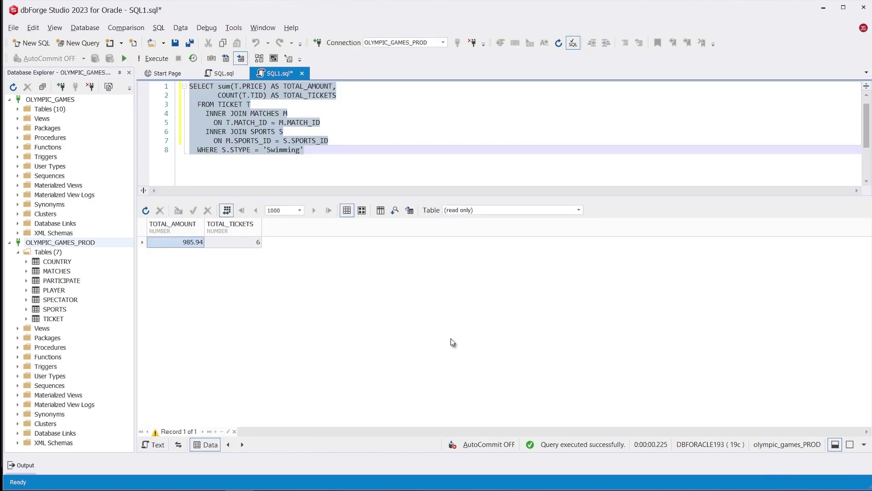